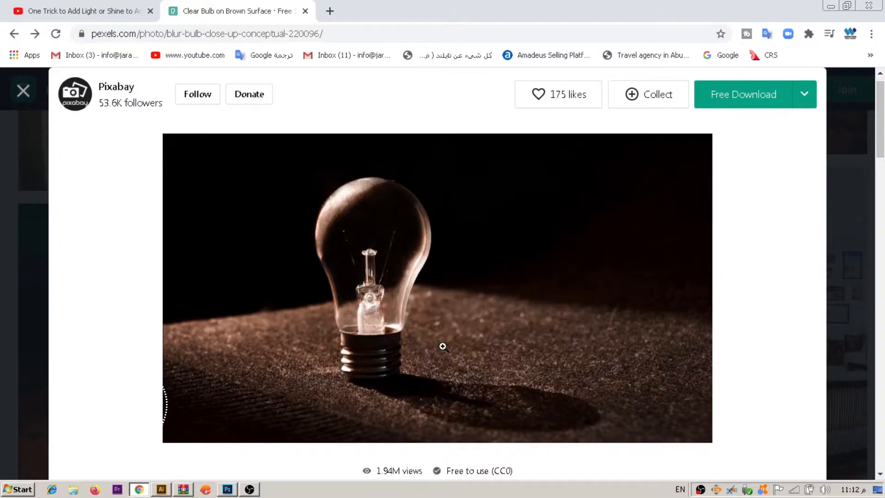
- Switch to Photoshop and delete the Background layer from the standing light bulb document
{"action": "left_click", "coordinate": [227, 489]}
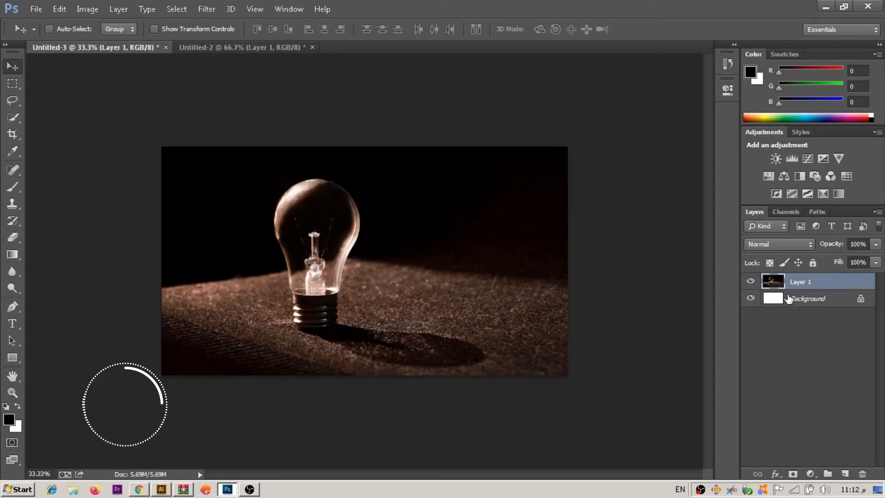
{"action": "left_click", "coordinate": [805, 300]}
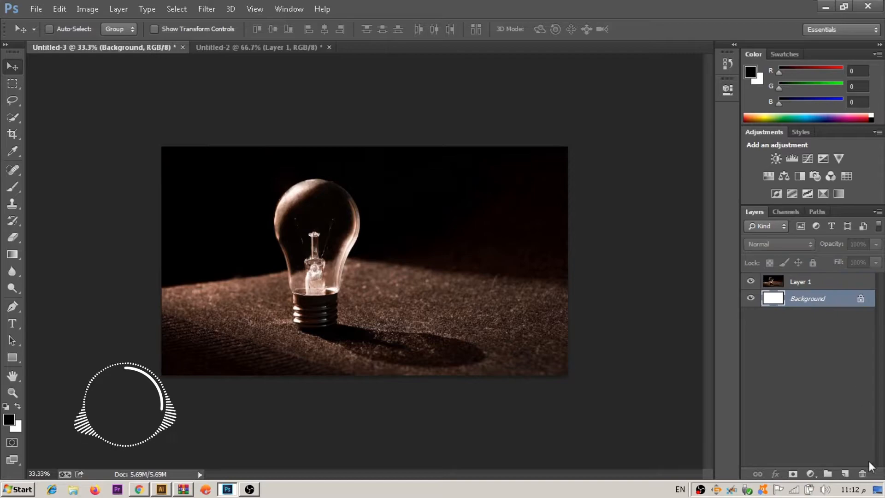
{"action": "left_click", "coordinate": [861, 474]}
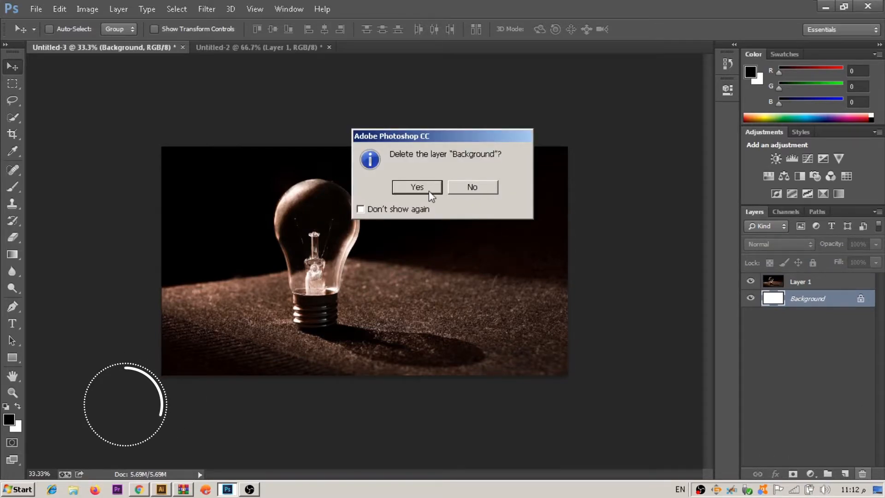
{"action": "left_click", "coordinate": [417, 187]}
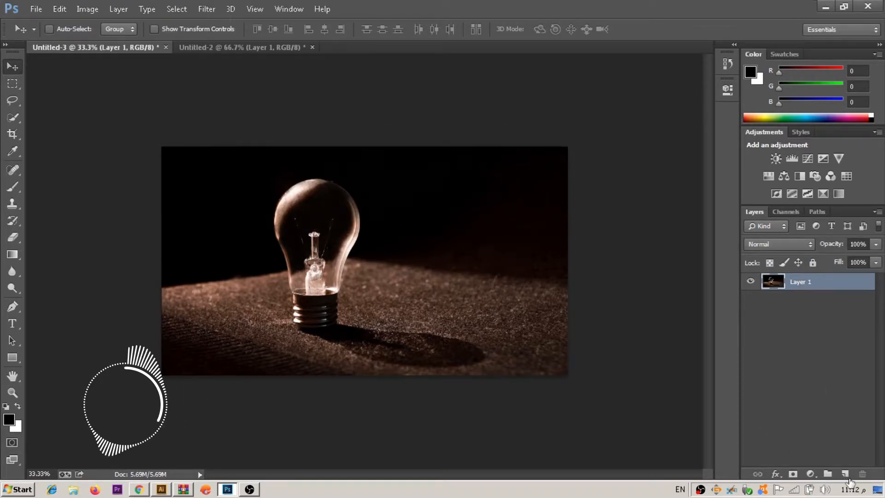
- Add a new empty layer above the bulb photo and set its blend mode to Color Dodge
{"action": "left_click", "coordinate": [844, 473]}
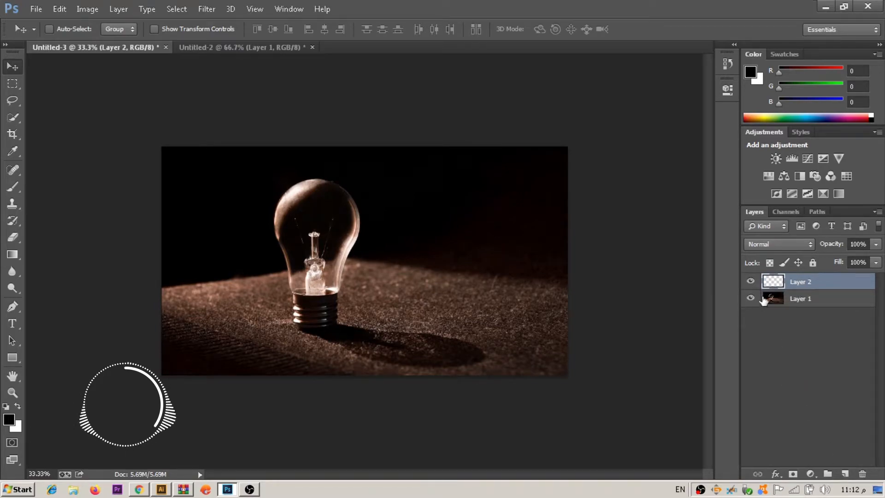
{"action": "left_click", "coordinate": [778, 244]}
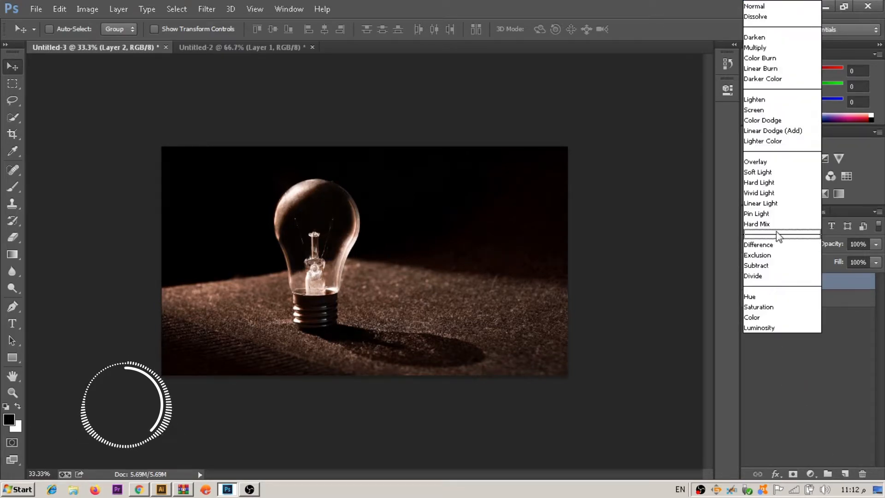
{"action": "left_click", "coordinate": [777, 121]}
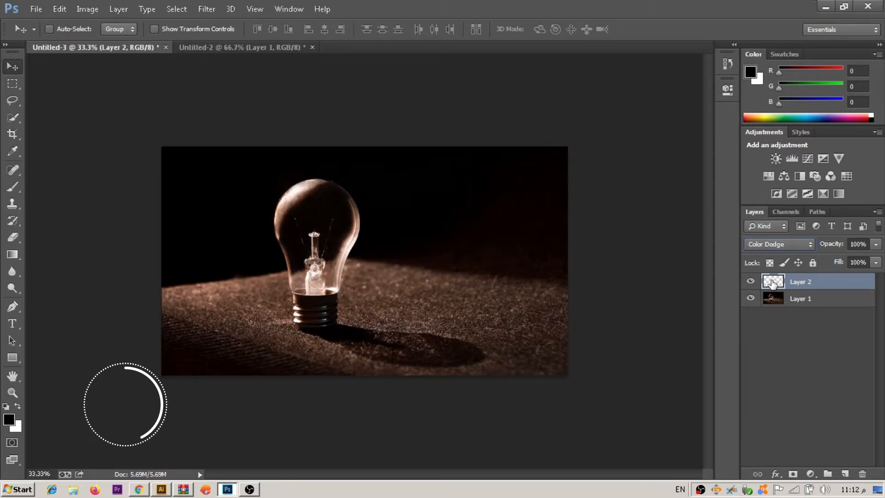
- Turn off Transparency Shapes Layer in the blending options of Layer 2
{"action": "double_click", "coordinate": [772, 282]}
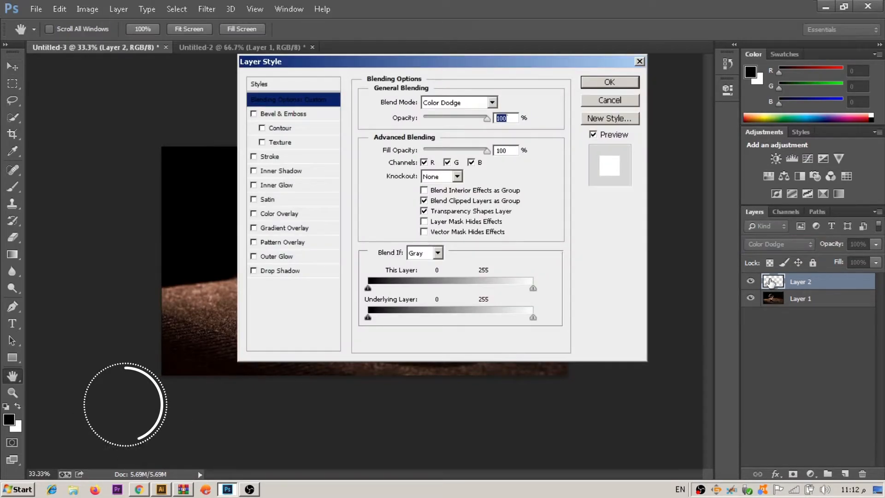
{"action": "left_click", "coordinate": [424, 211]}
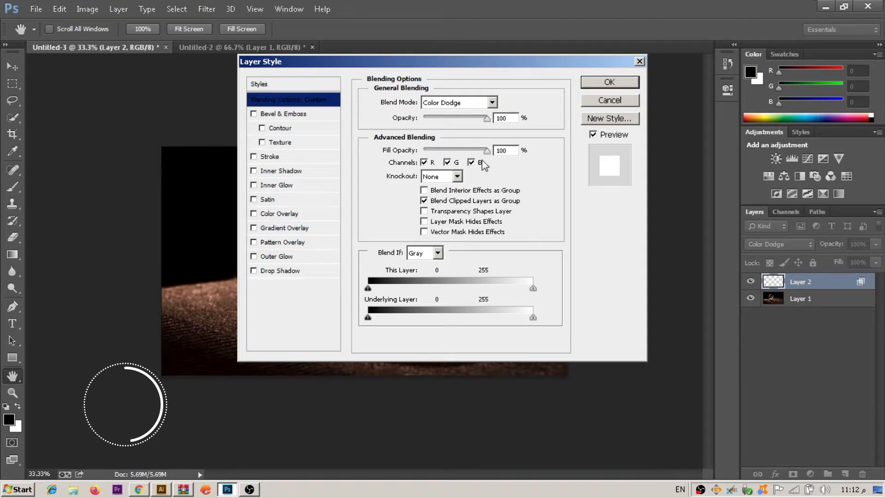
{"action": "left_click", "coordinate": [607, 83]}
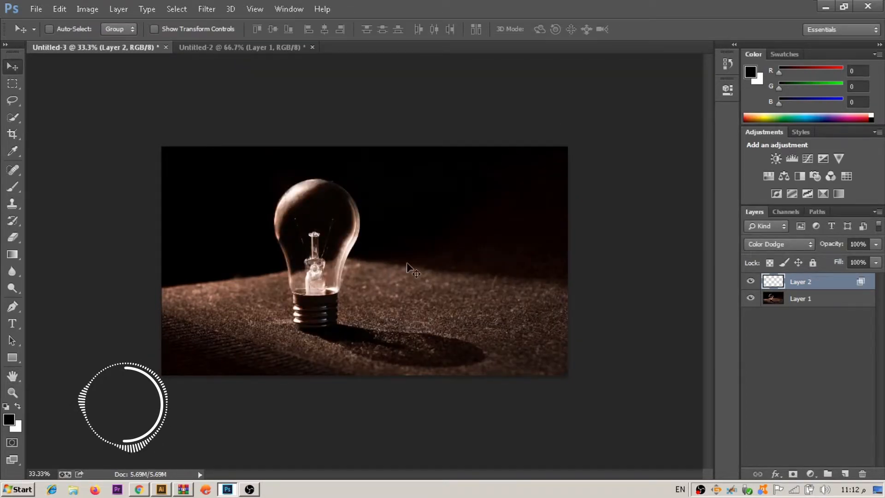
- Make white the foreground colour and choose the Brush tool with its flow set to 52%
{"action": "key", "text": "x"}
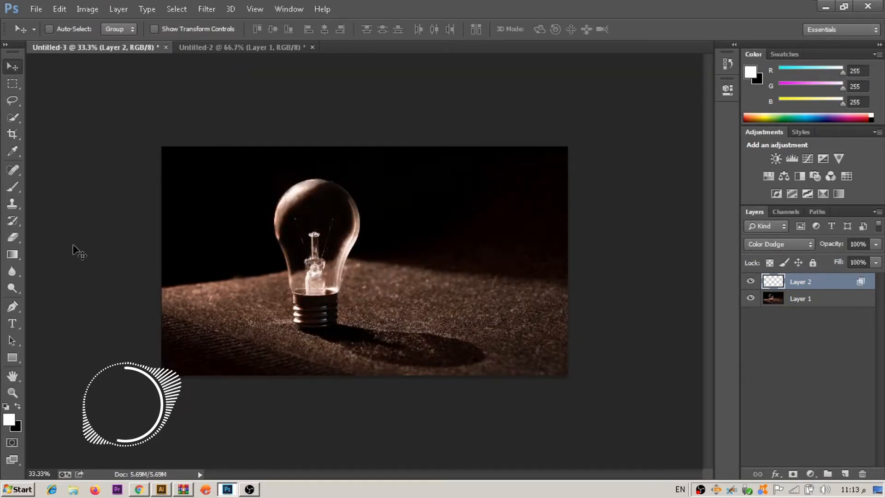
{"action": "left_click", "coordinate": [17, 189]}
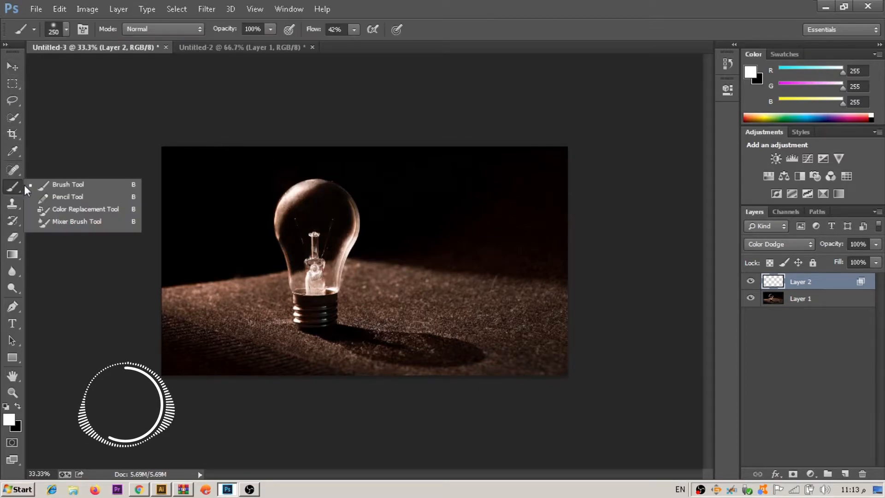
{"action": "left_click", "coordinate": [85, 187]}
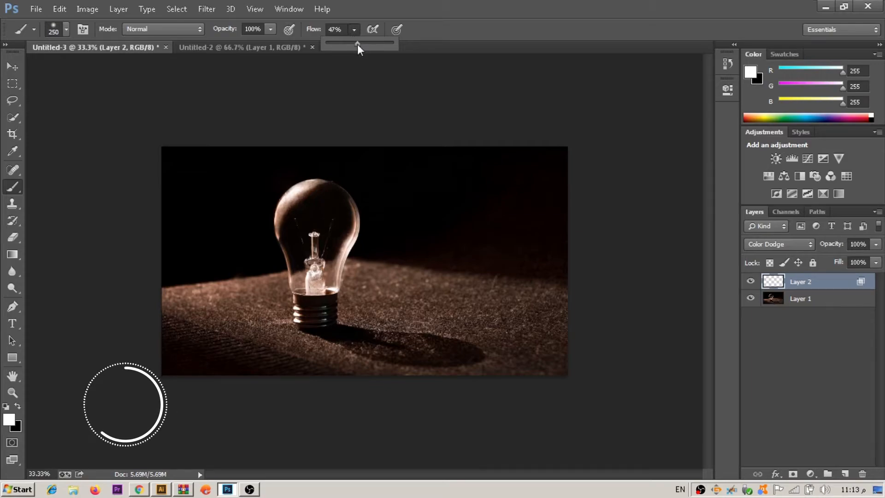
{"action": "left_click", "coordinate": [361, 44]}
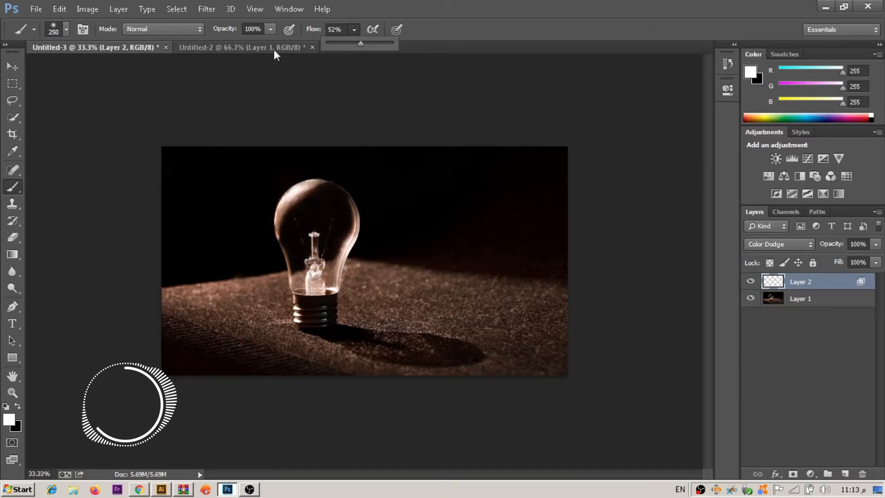
{"action": "left_click", "coordinate": [336, 226]}
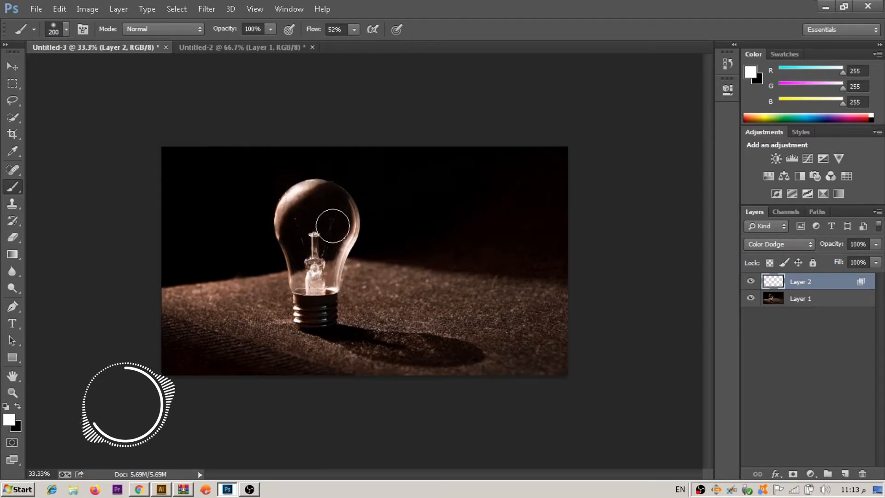
- Paint a white glow on the two wire tips inside the bulb and the filament centre, using brush sizes from 125 to 300
{"action": "key", "text": "bracketleft"}
{"action": "key", "text": "bracketleft"}
{"action": "key", "text": "bracketleft"}
{"action": "key", "text": "bracketleft"}
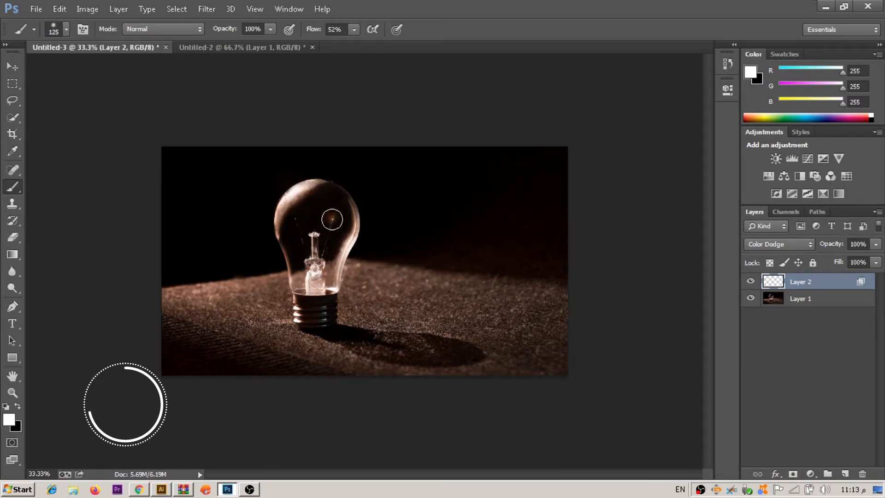
{"action": "left_click", "coordinate": [331, 218]}
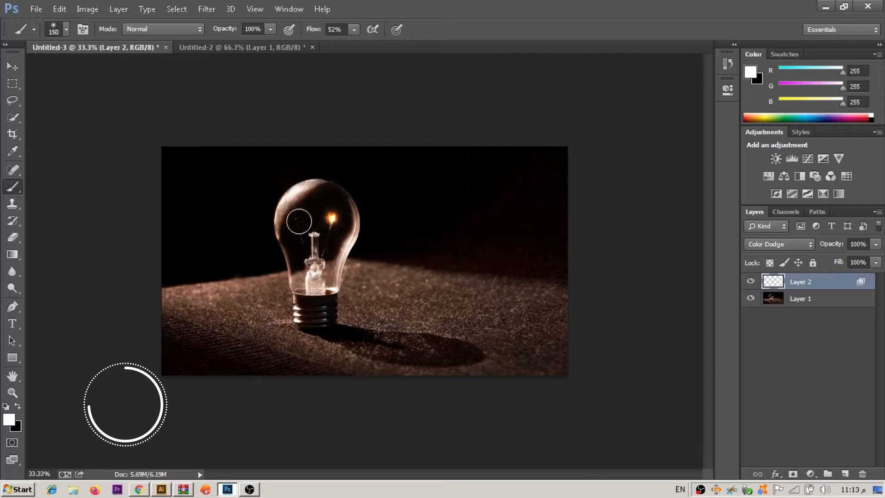
{"action": "left_click", "coordinate": [296, 219]}
{"action": "left_click", "coordinate": [296, 219]}
{"action": "left_click", "coordinate": [296, 219]}
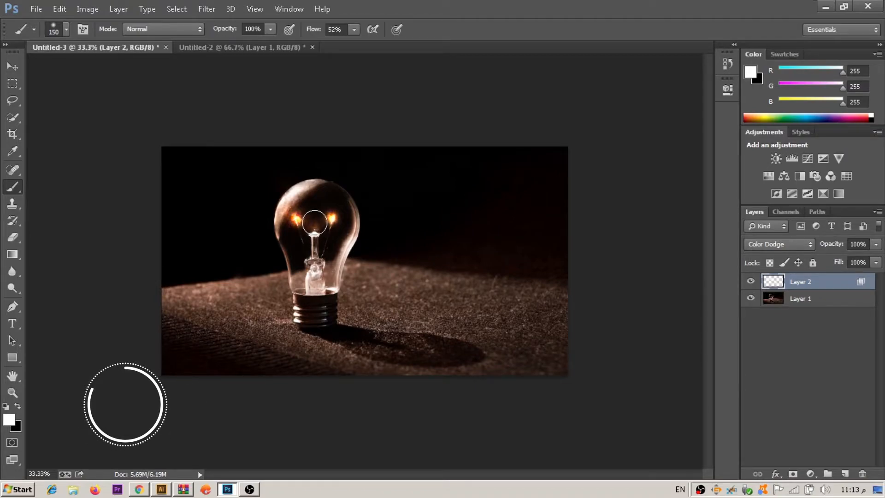
{"action": "key", "text": "bracketright"}
{"action": "key", "text": "bracketright"}
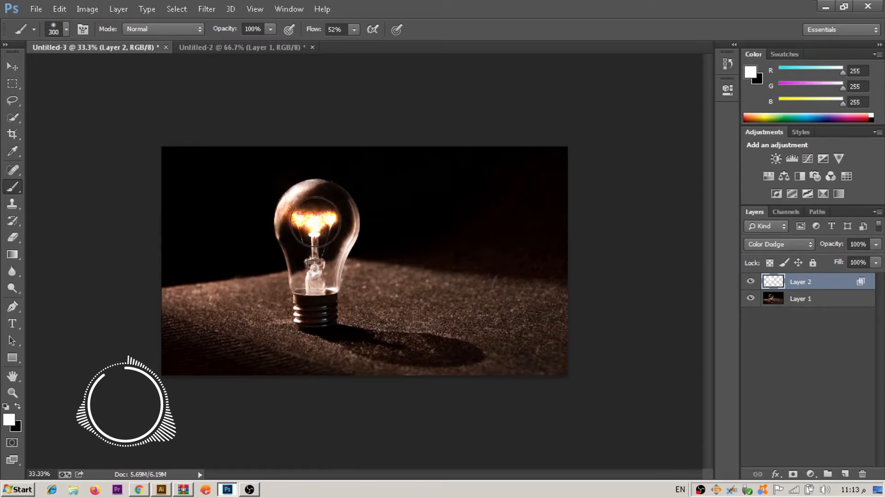
- Enlarge the brush to 700 and lower its flow to 38% and its opacity to 42%
{"action": "key", "text": "bracketright"}
{"action": "key", "text": "bracketright"}
{"action": "key", "text": "bracketright"}
{"action": "key", "text": "bracketright"}
{"action": "key", "text": "bracketright"}
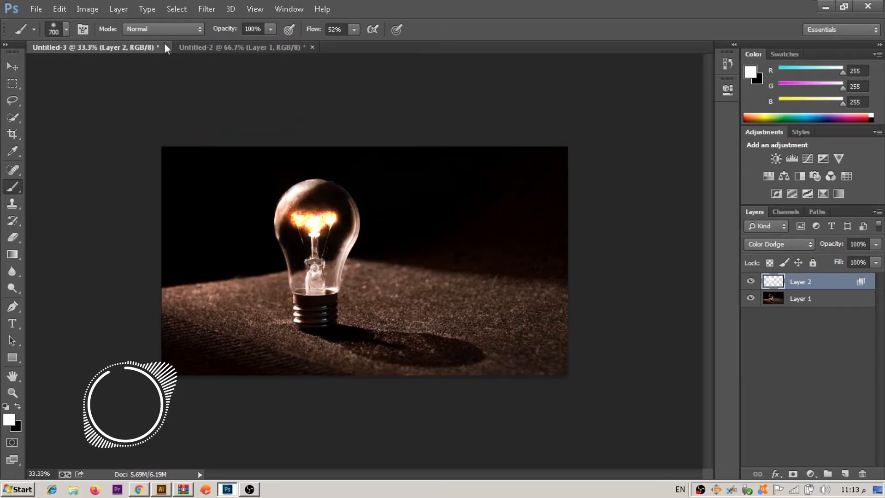
{"action": "left_click", "coordinate": [354, 30]}
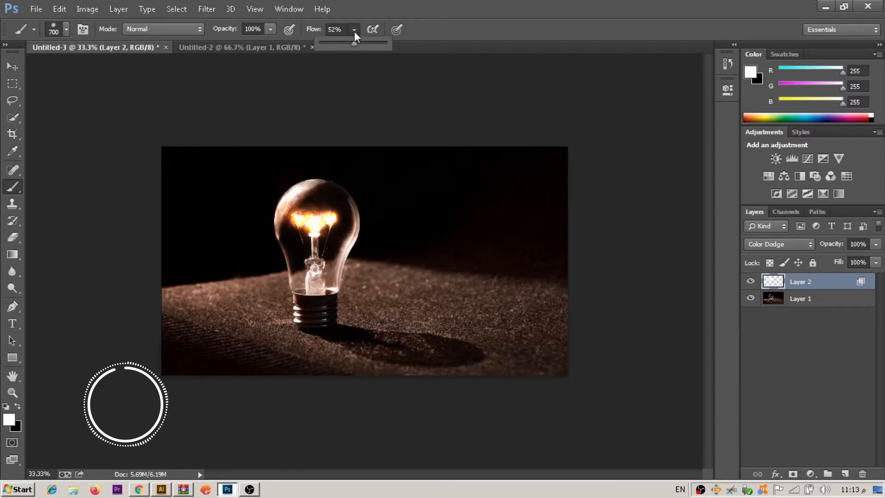
{"action": "left_click_drag", "start_coordinate": [353, 46], "coordinate": [344, 45]}
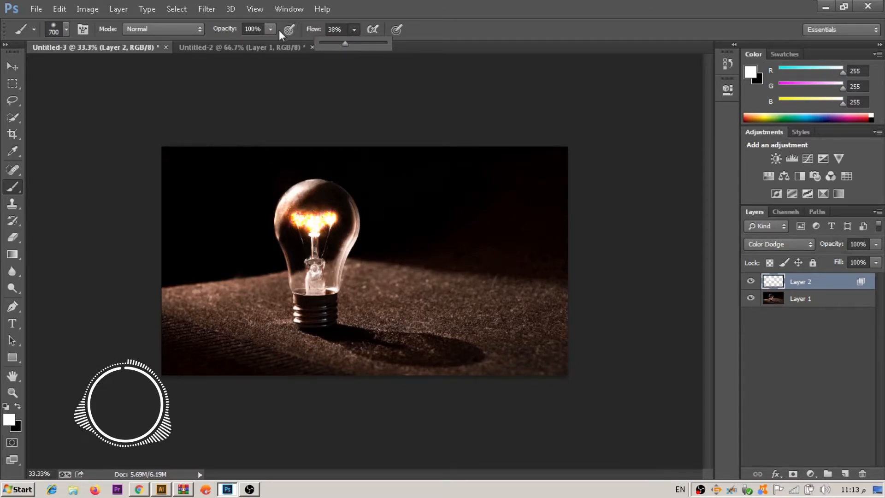
{"action": "mouse_move", "coordinate": [270, 30]}
{"action": "left_mouse_down"}
{"action": "mouse_move", "coordinate": [256, 45]}
{"action": "mouse_move", "coordinate": [232, 43]}
{"action": "left_mouse_up"}
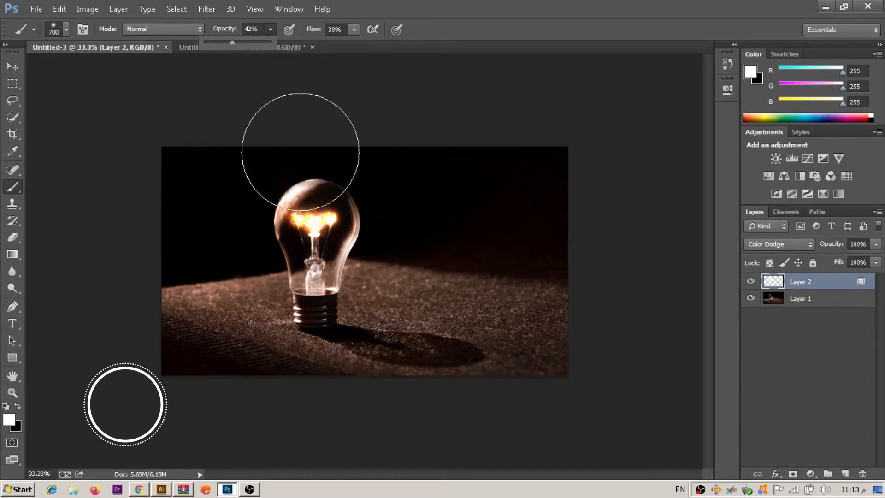
- Dab the large soft brush repeatedly over the bulb's centre to light up the whole glass
{"action": "left_click", "coordinate": [317, 217]}
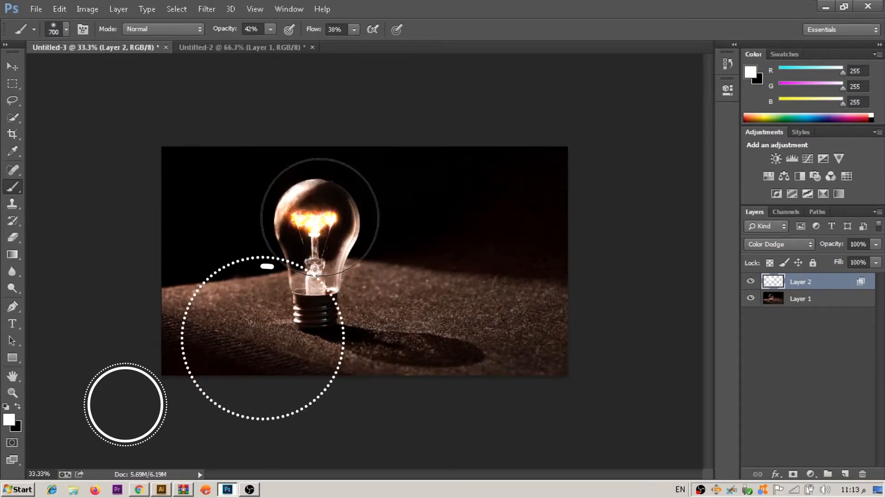
{"action": "left_click", "coordinate": [321, 215]}
{"action": "left_click", "coordinate": [323, 217]}
{"action": "left_click", "coordinate": [321, 217]}
{"action": "left_click", "coordinate": [318, 212]}
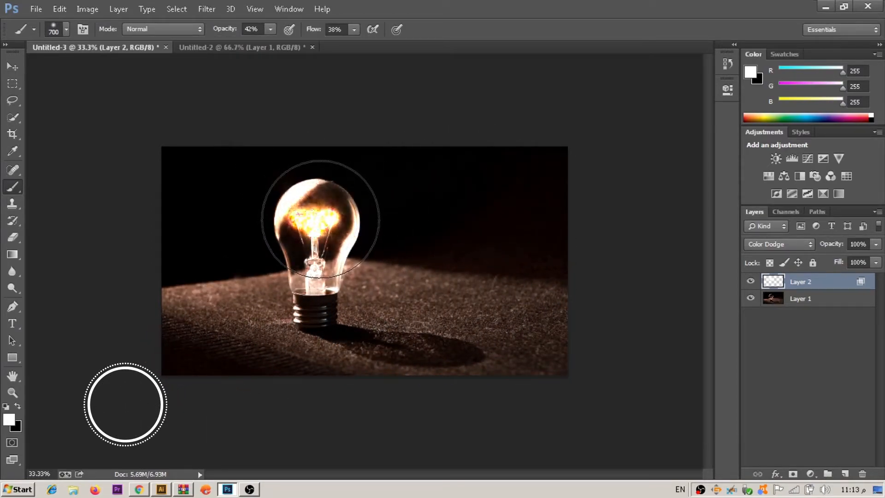
{"action": "left_click", "coordinate": [314, 214]}
- Paint light onto the fabric on both sides of the bulb with a size 200 brush, and compare with Layer 2 hidden and shown
{"action": "key", "text": "bracketleft"}
{"action": "key", "text": "bracketleft"}
{"action": "key", "text": "bracketleft"}
{"action": "key", "text": "bracketleft"}
{"action": "key", "text": "bracketleft"}
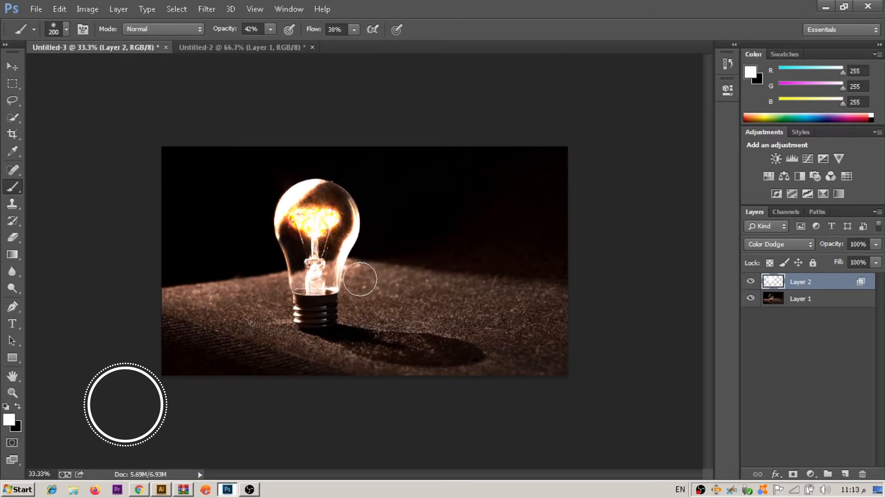
{"action": "mouse_move", "coordinate": [375, 257]}
{"action": "left_mouse_down"}
{"action": "mouse_move", "coordinate": [420, 286]}
{"action": "mouse_move", "coordinate": [371, 264]}
{"action": "mouse_move", "coordinate": [407, 267]}
{"action": "mouse_move", "coordinate": [426, 286]}
{"action": "mouse_move", "coordinate": [360, 267]}
{"action": "mouse_move", "coordinate": [256, 318]}
{"action": "mouse_move", "coordinate": [254, 296]}
{"action": "mouse_move", "coordinate": [242, 289]}
{"action": "mouse_move", "coordinate": [198, 306]}
{"action": "mouse_move", "coordinate": [246, 275]}
{"action": "mouse_move", "coordinate": [233, 285]}
{"action": "mouse_move", "coordinate": [258, 277]}
{"action": "mouse_move", "coordinate": [233, 304]}
{"action": "mouse_move", "coordinate": [236, 321]}
{"action": "mouse_move", "coordinate": [264, 282]}
{"action": "mouse_move", "coordinate": [245, 318]}
{"action": "mouse_move", "coordinate": [195, 288]}
{"action": "left_mouse_up"}
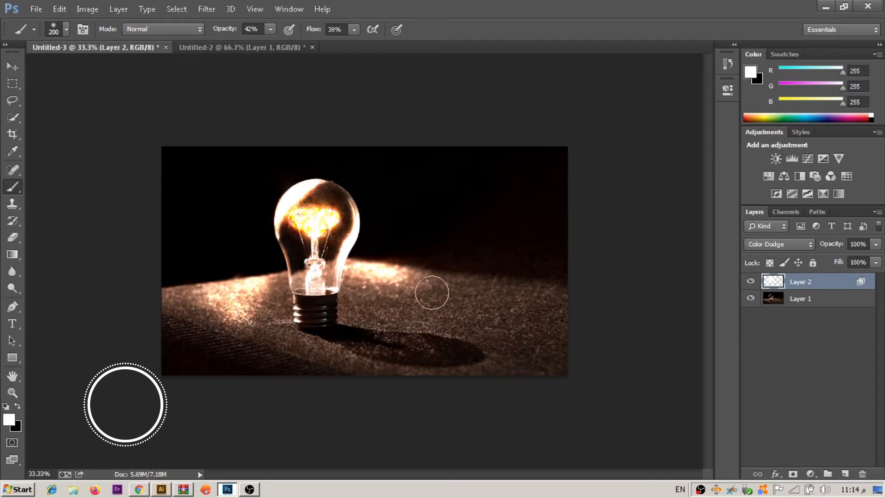
{"action": "left_click", "coordinate": [750, 282]}
{"action": "left_click", "coordinate": [749, 284]}
{"action": "left_click", "coordinate": [749, 284]}
{"action": "left_click", "coordinate": [750, 283]}
- Switch the foreground colour to black, reduce the brush to size 90 and paint over the glow at the bulb's left side
{"action": "left_click", "coordinate": [18, 406]}
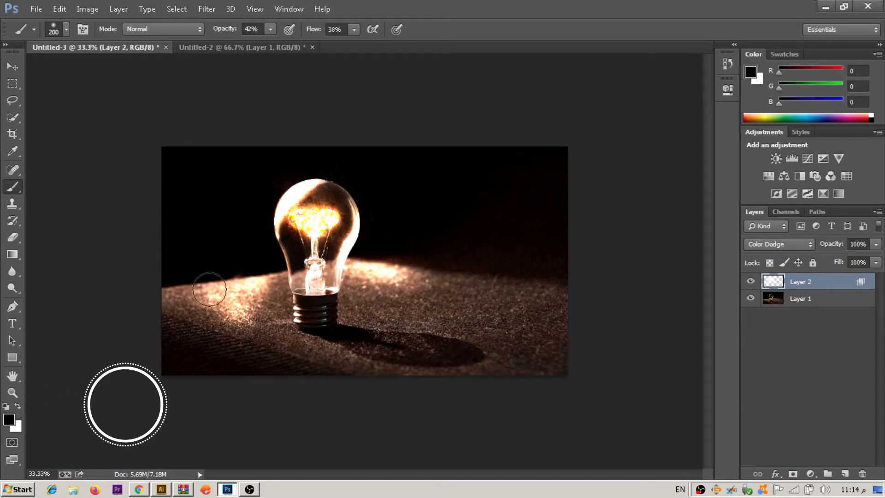
{"action": "left_click_drag", "start_coordinate": [302, 217], "coordinate": [313, 229]}
{"action": "key", "text": "ctrl+z"}
{"action": "key", "text": "bracketleft"}
{"action": "key", "text": "bracketleft"}
{"action": "key", "text": "bracketleft"}
{"action": "key", "text": "bracketleft"}
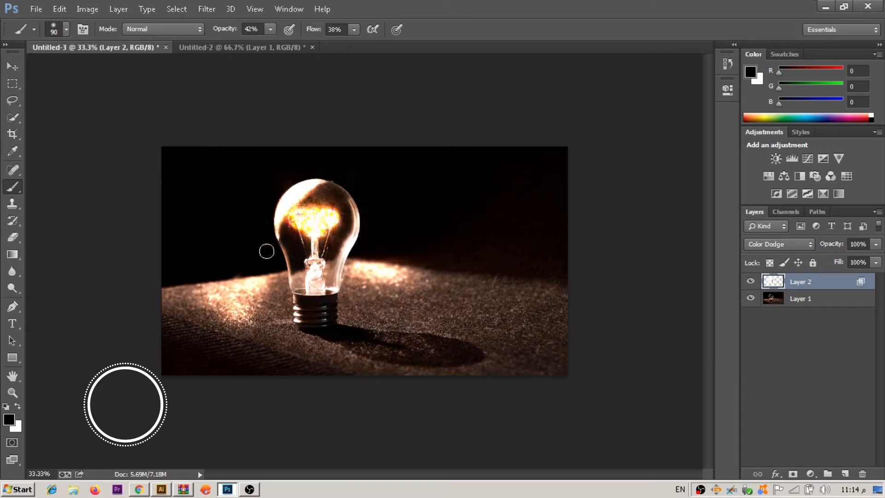
{"action": "mouse_move", "coordinate": [276, 238]}
{"action": "left_mouse_down"}
{"action": "mouse_move", "coordinate": [285, 217]}
{"action": "mouse_move", "coordinate": [279, 231]}
{"action": "mouse_move", "coordinate": [294, 247]}
{"action": "mouse_move", "coordinate": [280, 217]}
{"action": "mouse_move", "coordinate": [298, 200]}
{"action": "mouse_move", "coordinate": [290, 218]}
{"action": "left_mouse_up"}
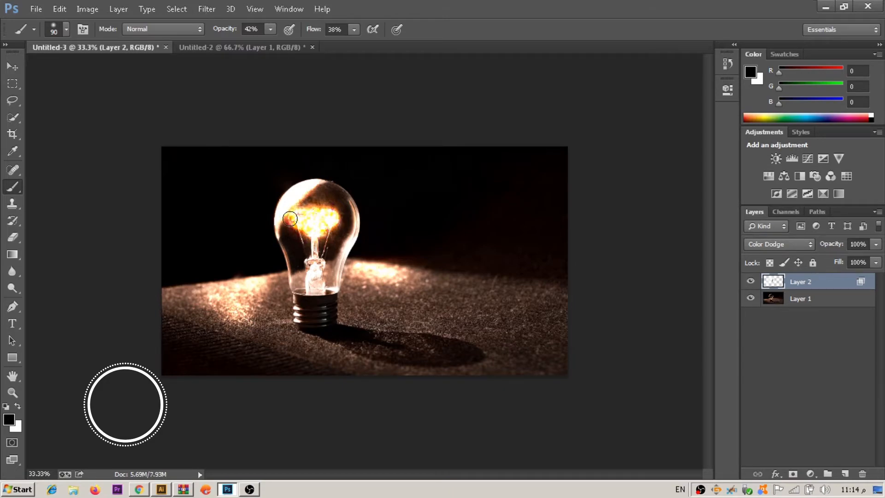
- Lower the brush opacity to 13% and soften the glow along the left part of the glass and filament
{"action": "left_click", "coordinate": [271, 29]}
{"action": "left_click", "coordinate": [251, 43]}
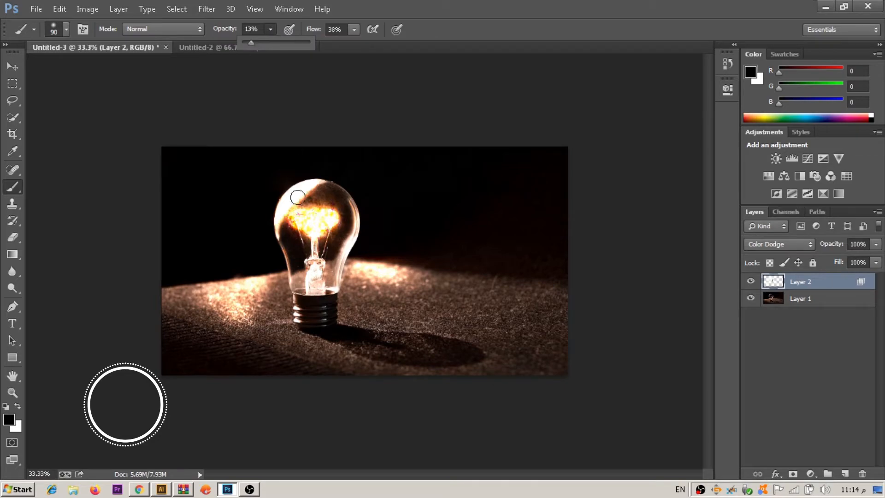
{"action": "mouse_move", "coordinate": [297, 196]}
{"action": "left_mouse_down"}
{"action": "mouse_move", "coordinate": [320, 184]}
{"action": "mouse_move", "coordinate": [298, 207]}
{"action": "mouse_move", "coordinate": [292, 198]}
{"action": "mouse_move", "coordinate": [283, 231]}
{"action": "left_mouse_up"}
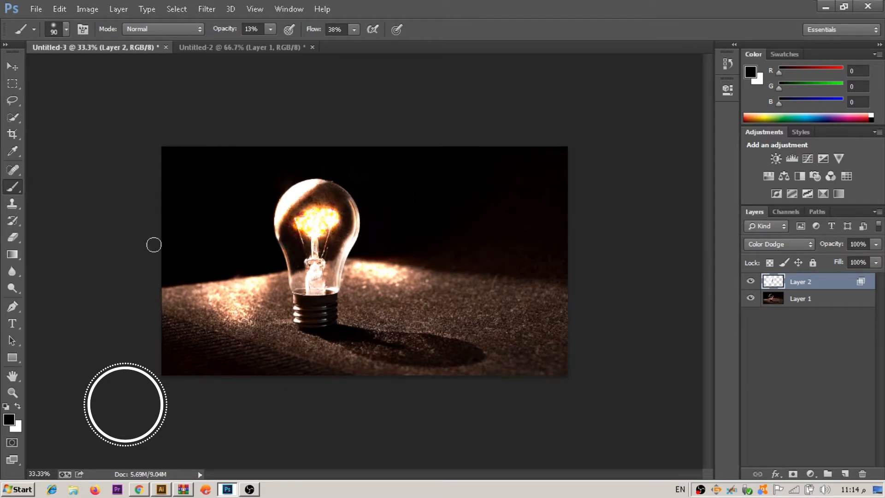
- In the Untitled-2 document, add a new Color Dodge layer filled with the Color-Dodge-neutral black
{"action": "left_click", "coordinate": [255, 47]}
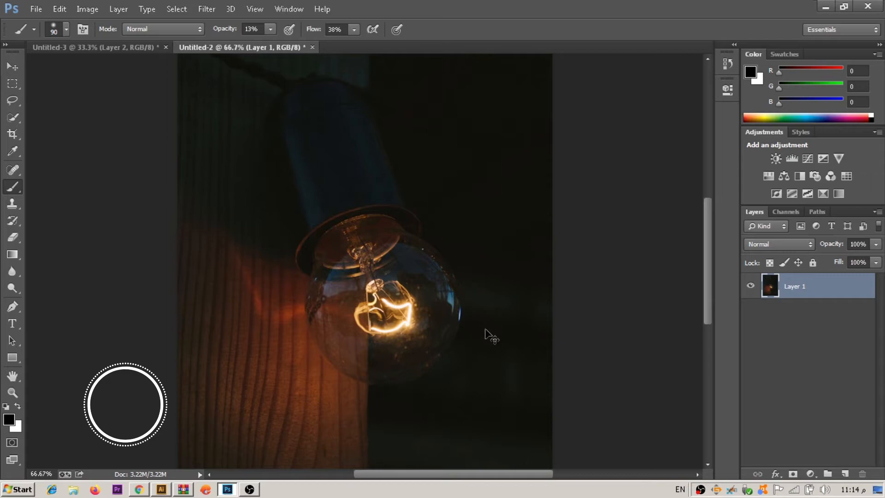
{"action": "key", "text": "ctrl+shift+n"}
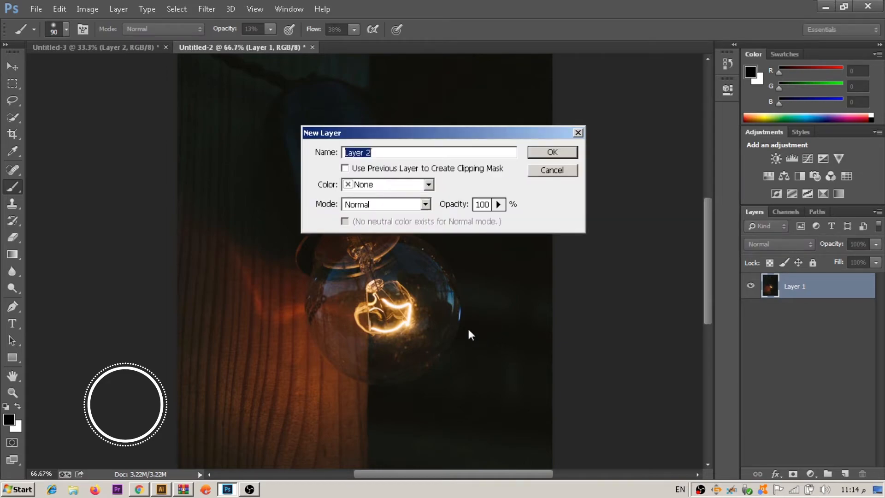
{"action": "left_click", "coordinate": [388, 203]}
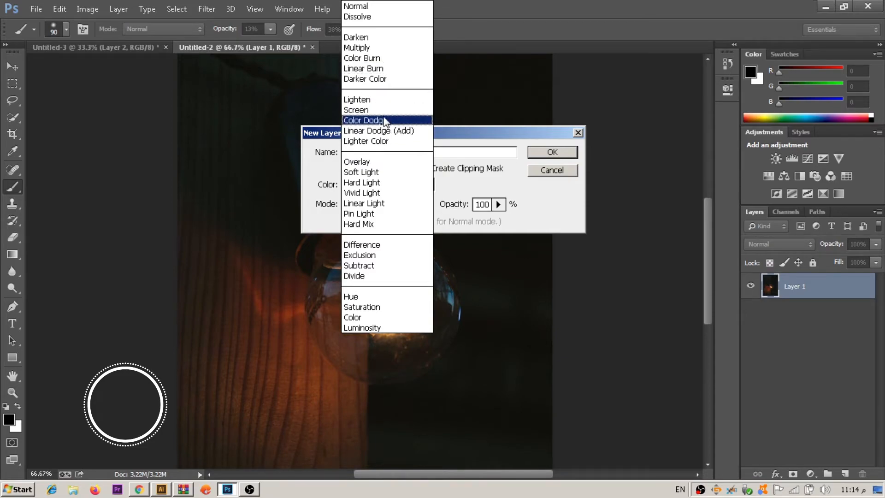
{"action": "left_click", "coordinate": [386, 121]}
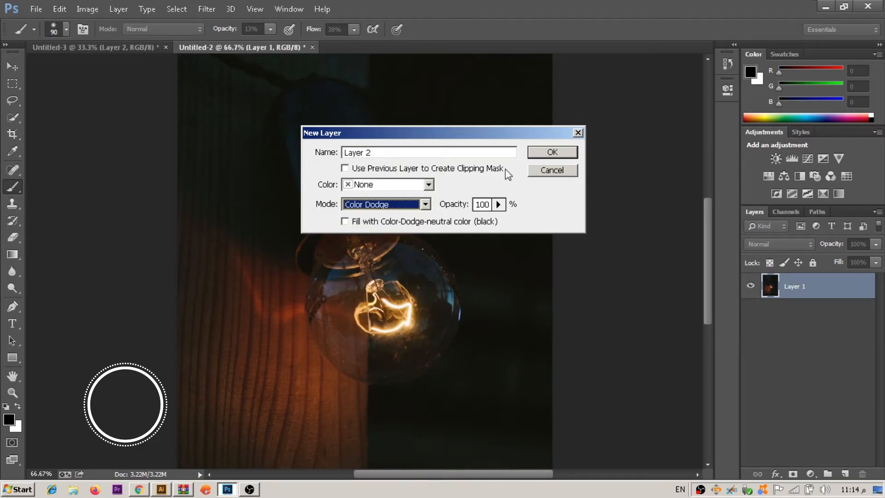
{"action": "left_click", "coordinate": [384, 220]}
{"action": "left_click", "coordinate": [552, 152]}
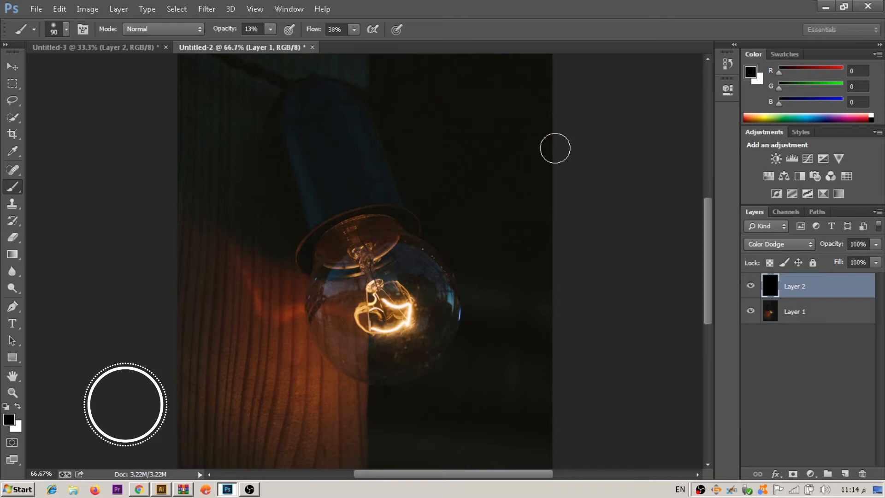
- Switch the foreground colour to white, set brush opacity to 100% and flow to 45%, and paint a stroke over the glowing filament
{"action": "key", "text": "x"}
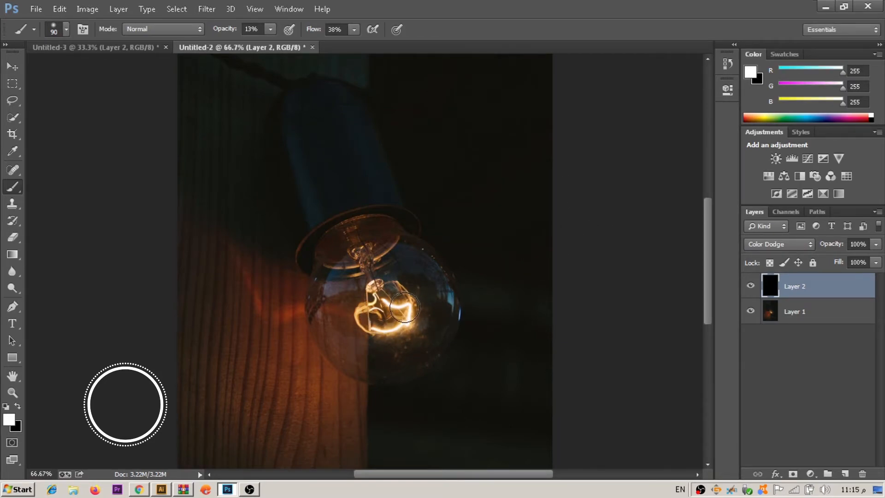
{"action": "left_click", "coordinate": [272, 30]}
{"action": "mouse_move", "coordinate": [296, 41]}
{"action": "left_mouse_down"}
{"action": "mouse_move", "coordinate": [336, 38]}
{"action": "mouse_move", "coordinate": [359, 48]}
{"action": "left_mouse_up"}
{"action": "left_click", "coordinate": [353, 30]}
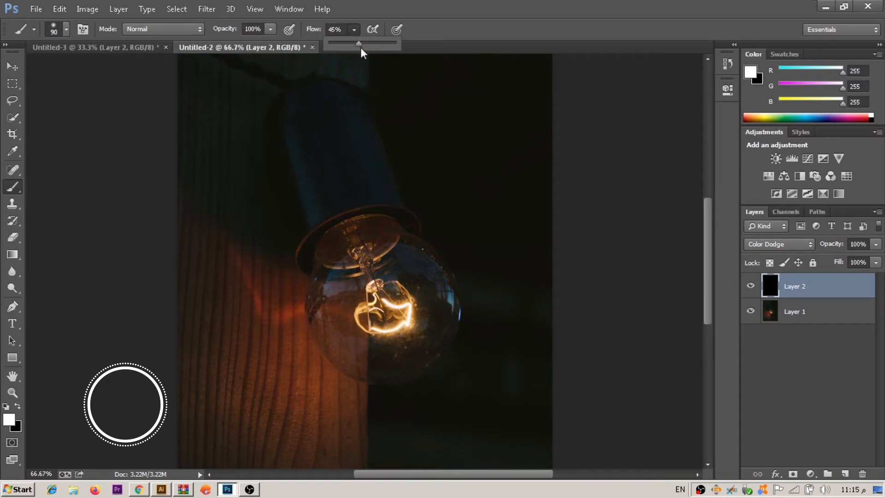
{"action": "mouse_move", "coordinate": [402, 300]}
{"action": "left_mouse_down"}
{"action": "mouse_move", "coordinate": [387, 304]}
{"action": "mouse_move", "coordinate": [406, 311]}
{"action": "mouse_move", "coordinate": [390, 312]}
{"action": "left_mouse_up"}
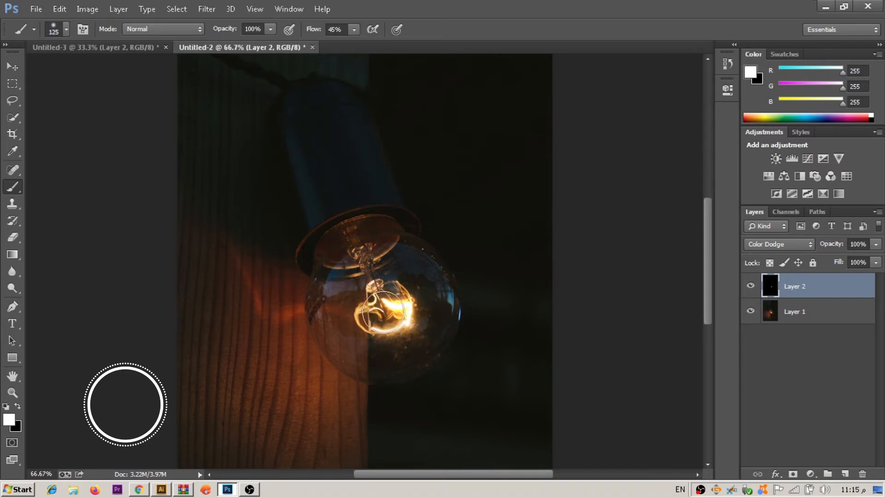
- Enlarge the brush to size 200 and dab repeatedly over the filament to intensify its glow
{"action": "key", "text": "bracketright"}
{"action": "key", "text": "bracketright"}
{"action": "key", "text": "bracketright"}
{"action": "key", "text": "bracketright"}
{"action": "key", "text": "bracketright"}
{"action": "left_click", "coordinate": [386, 309]}
{"action": "left_click", "coordinate": [384, 308]}
{"action": "left_click", "coordinate": [385, 308]}
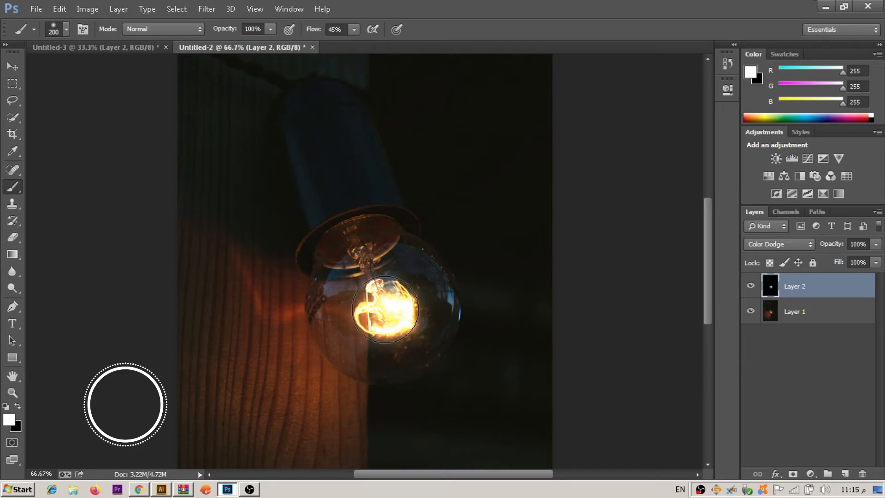
{"action": "left_click", "coordinate": [385, 309]}
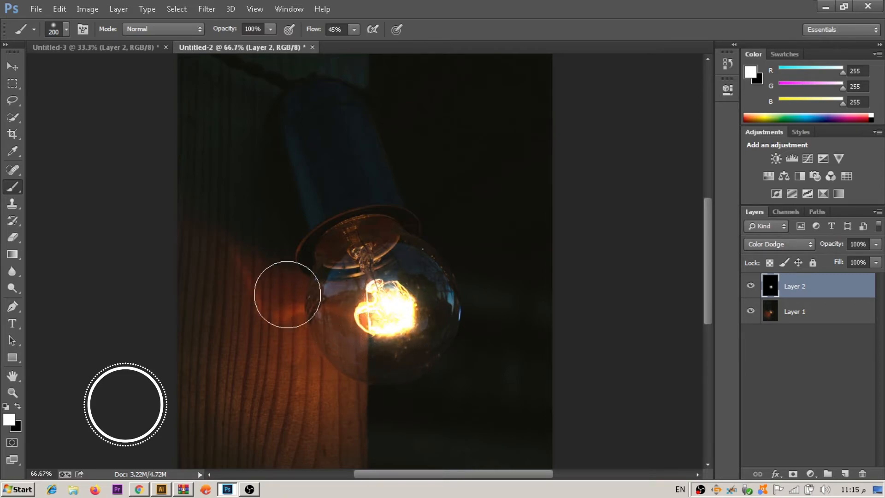
- Lower the brush opacity to 25% and paint softer light onto the area below the bulb and across its glass
{"action": "left_click", "coordinate": [59, 29]}
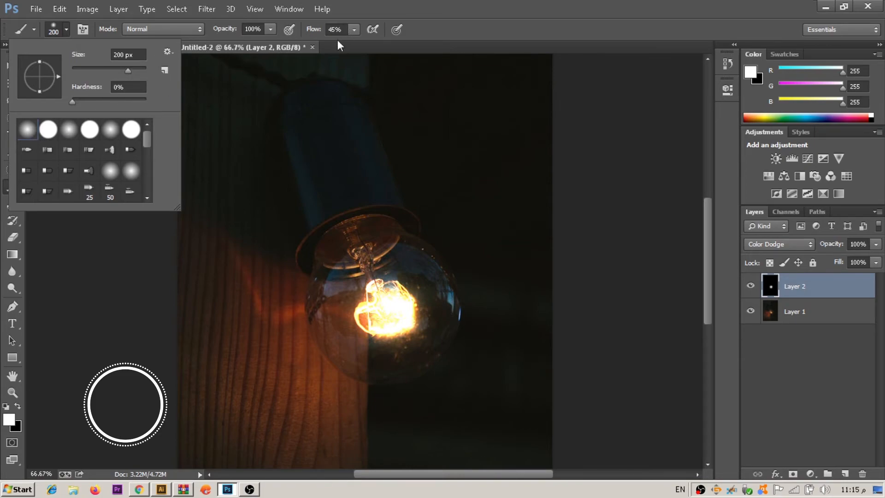
{"action": "left_click", "coordinate": [270, 30]}
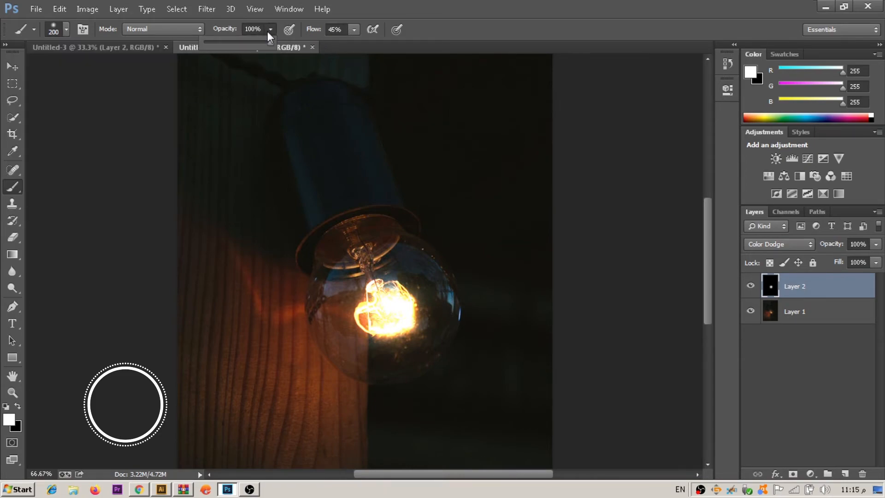
{"action": "left_click", "coordinate": [229, 42]}
{"action": "left_click", "coordinate": [220, 43]}
{"action": "left_click", "coordinate": [337, 406]}
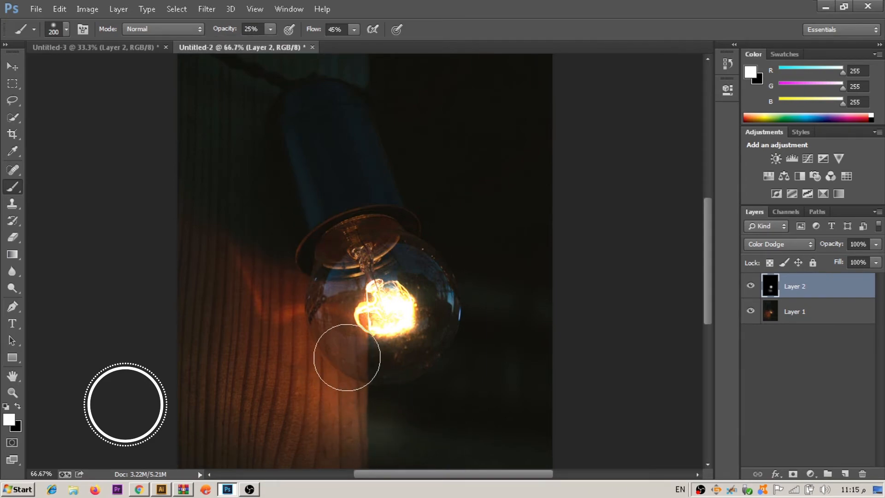
{"action": "mouse_move", "coordinate": [343, 332]}
{"action": "left_mouse_down"}
{"action": "mouse_move", "coordinate": [375, 351]}
{"action": "mouse_move", "coordinate": [415, 348]}
{"action": "mouse_move", "coordinate": [429, 312]}
{"action": "mouse_move", "coordinate": [408, 272]}
{"action": "mouse_move", "coordinate": [430, 327]}
{"action": "mouse_move", "coordinate": [411, 332]}
{"action": "mouse_move", "coordinate": [410, 347]}
{"action": "mouse_move", "coordinate": [369, 356]}
{"action": "mouse_move", "coordinate": [375, 340]}
{"action": "mouse_move", "coordinate": [357, 328]}
{"action": "mouse_move", "coordinate": [368, 349]}
{"action": "mouse_move", "coordinate": [341, 313]}
{"action": "mouse_move", "coordinate": [364, 280]}
{"action": "mouse_move", "coordinate": [403, 273]}
{"action": "mouse_move", "coordinate": [422, 287]}
{"action": "mouse_move", "coordinate": [421, 306]}
{"action": "mouse_move", "coordinate": [419, 325]}
{"action": "mouse_move", "coordinate": [397, 349]}
{"action": "left_mouse_up"}
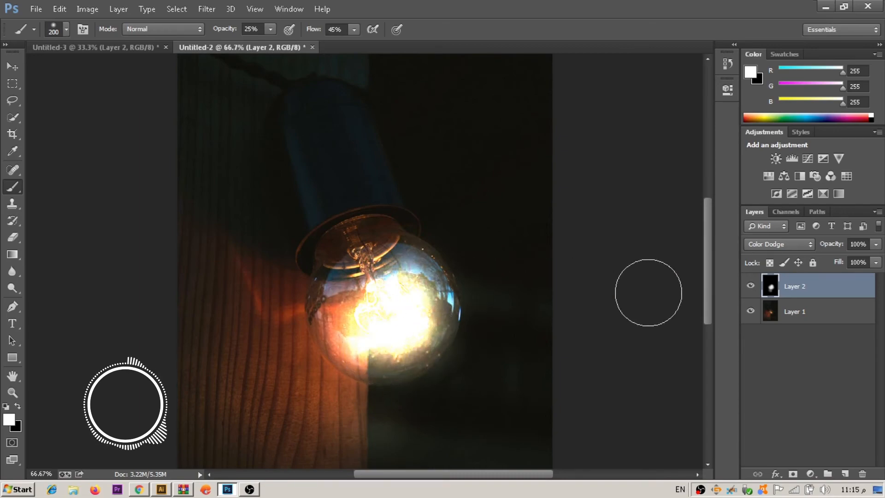
- Compare the bulb with the Layer 2 glow hidden and shown
{"action": "left_click", "coordinate": [751, 286]}
{"action": "left_click", "coordinate": [751, 287]}
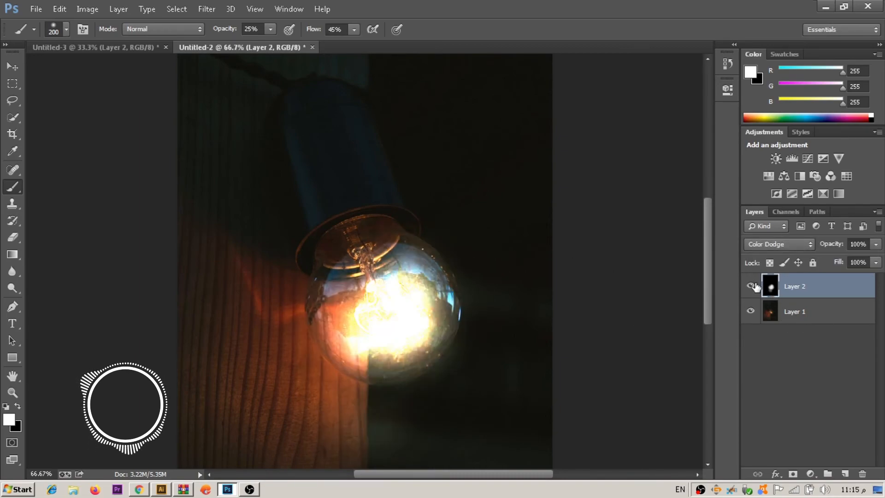
{"action": "left_click", "coordinate": [752, 287]}
{"action": "left_click", "coordinate": [751, 286]}
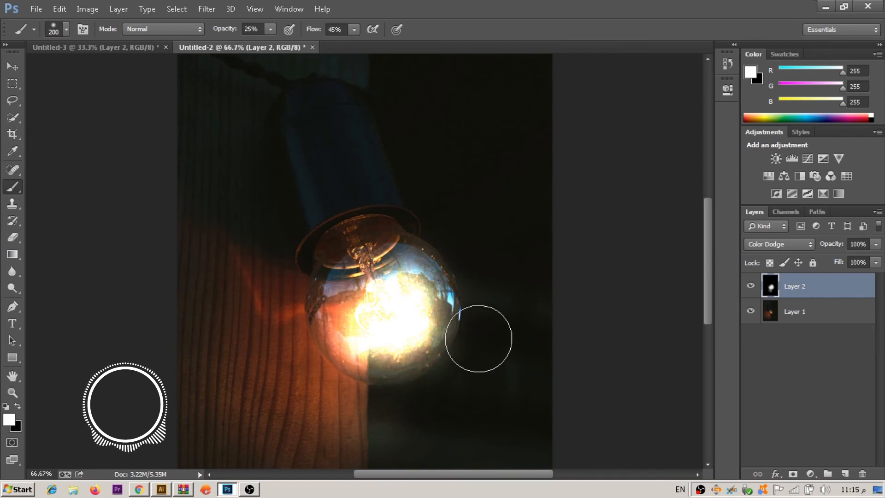
- Shift the painted glow on Layer 2 slightly left within the bulb, and compare with the layer hidden and shown
{"action": "left_click", "coordinate": [18, 68]}
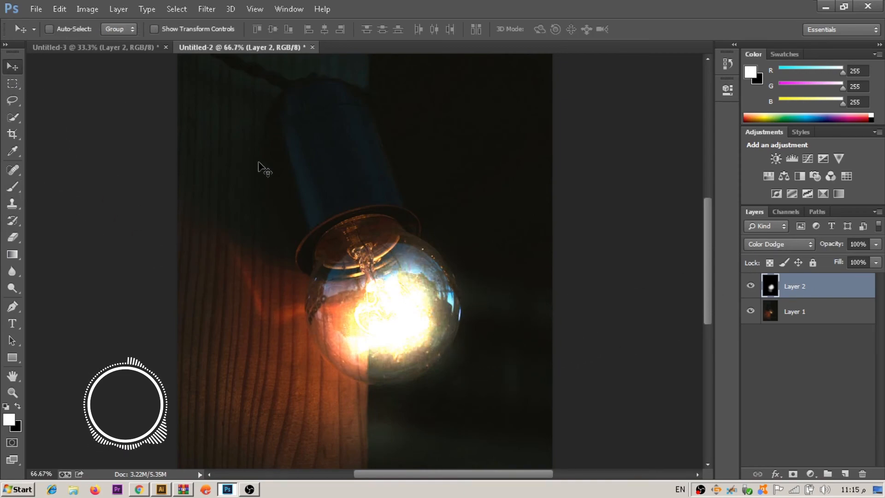
{"action": "left_click_drag", "start_coordinate": [388, 308], "coordinate": [369, 321]}
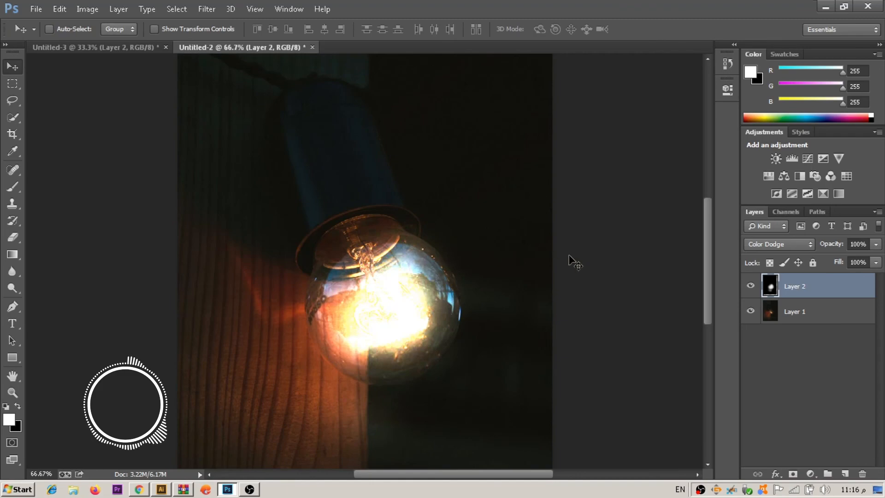
{"action": "left_click", "coordinate": [749, 286]}
{"action": "left_click", "coordinate": [749, 286]}
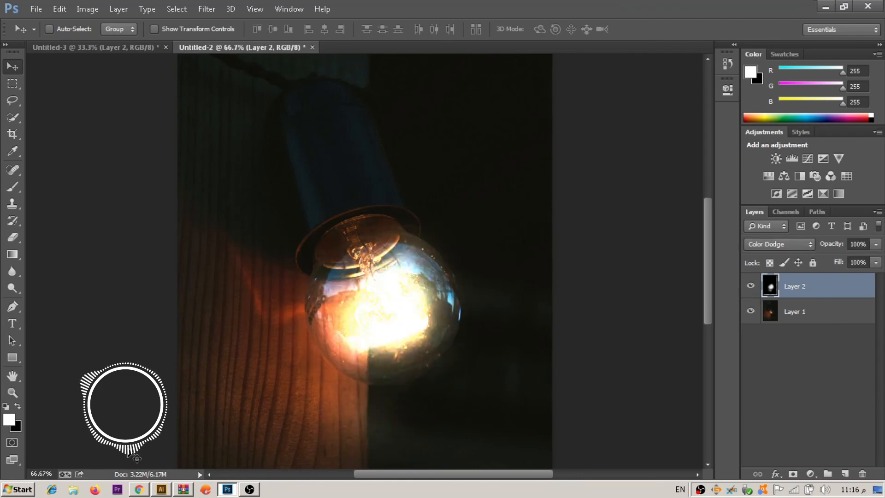